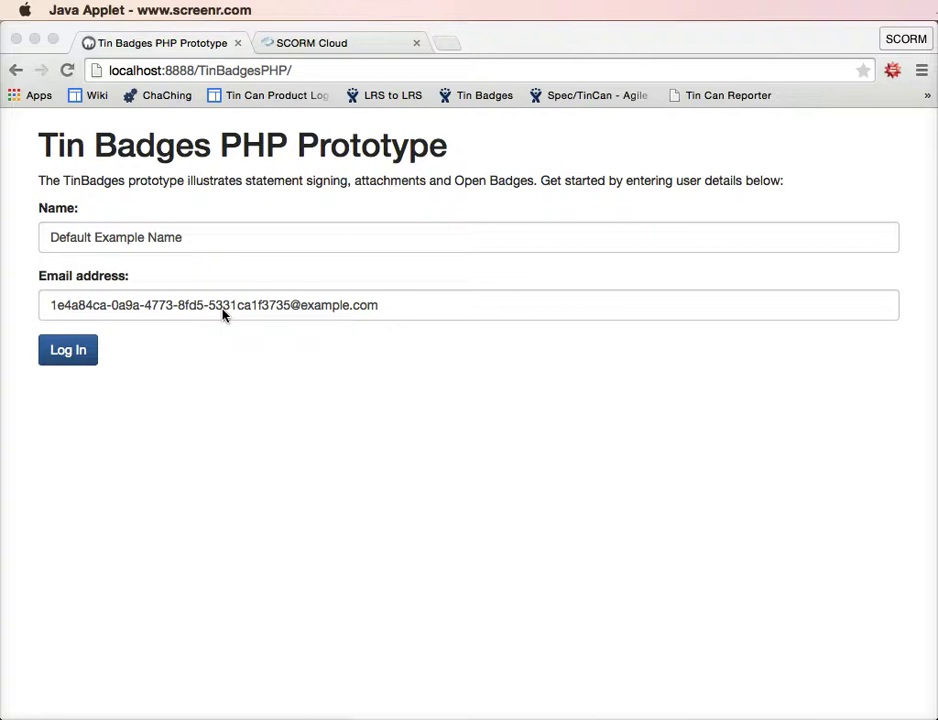
- Reload the prototype's login page, and refresh the badges_test statements in the LRS Viewer on SCORM Cloud
left_click(67, 70)
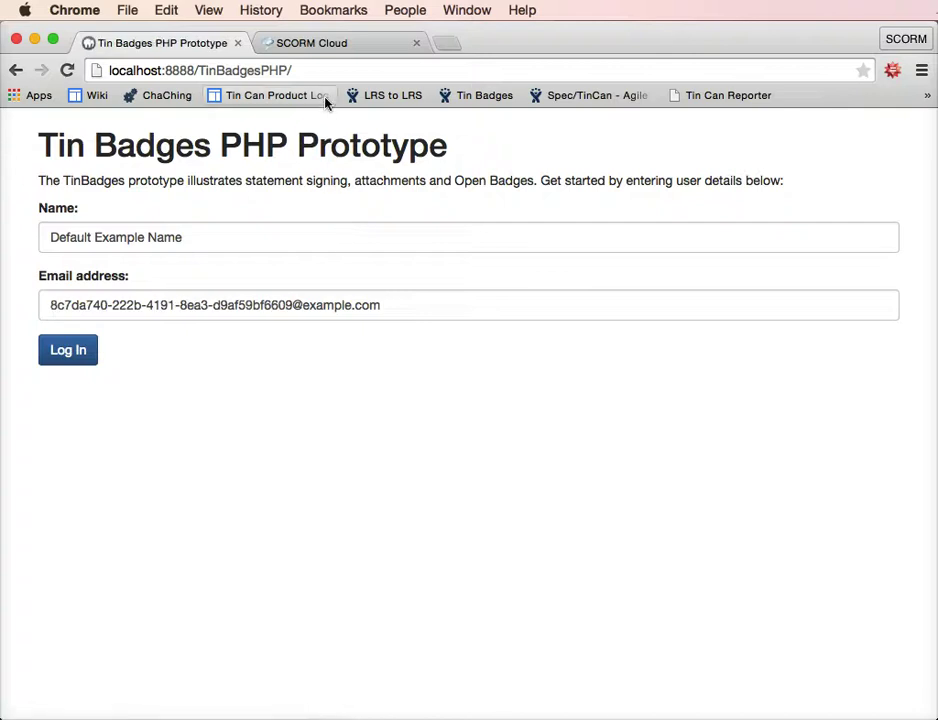
left_click(336, 45)
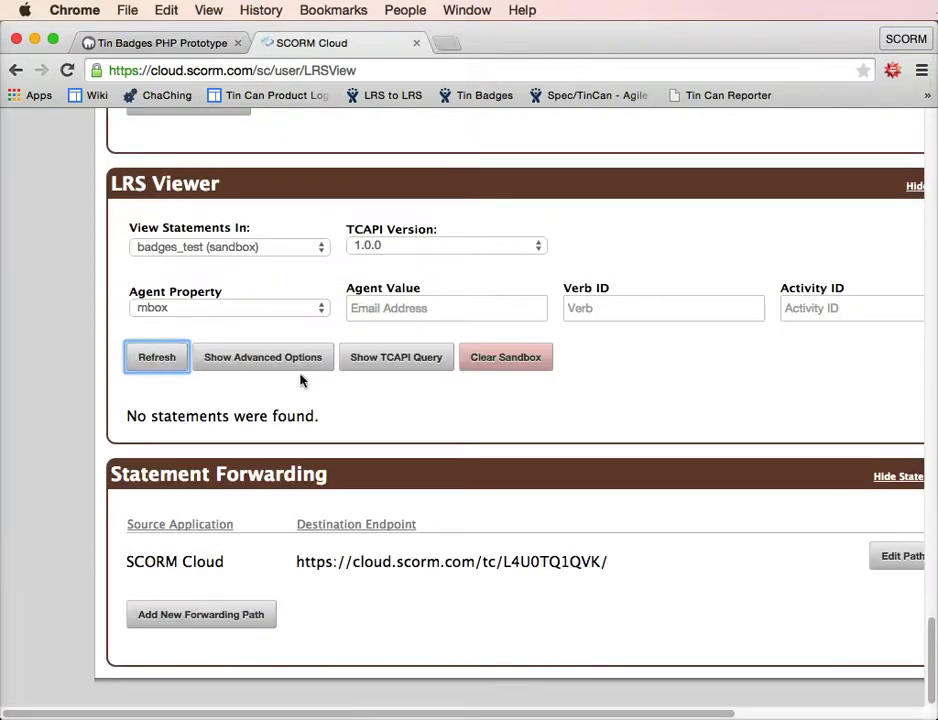
left_click(156, 365)
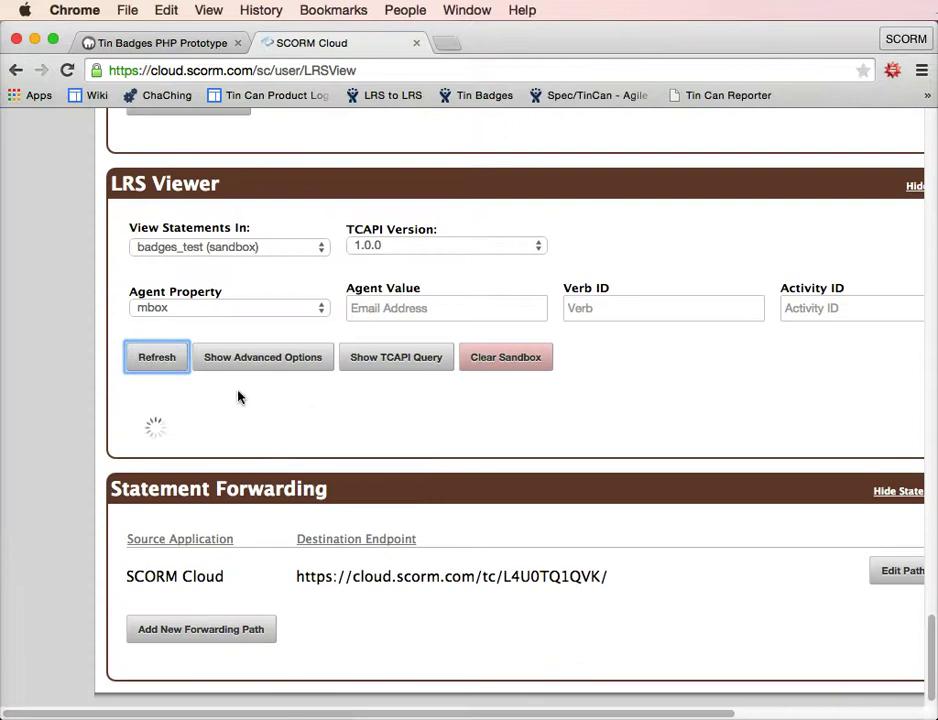
scroll(366, 486, "down", 1)
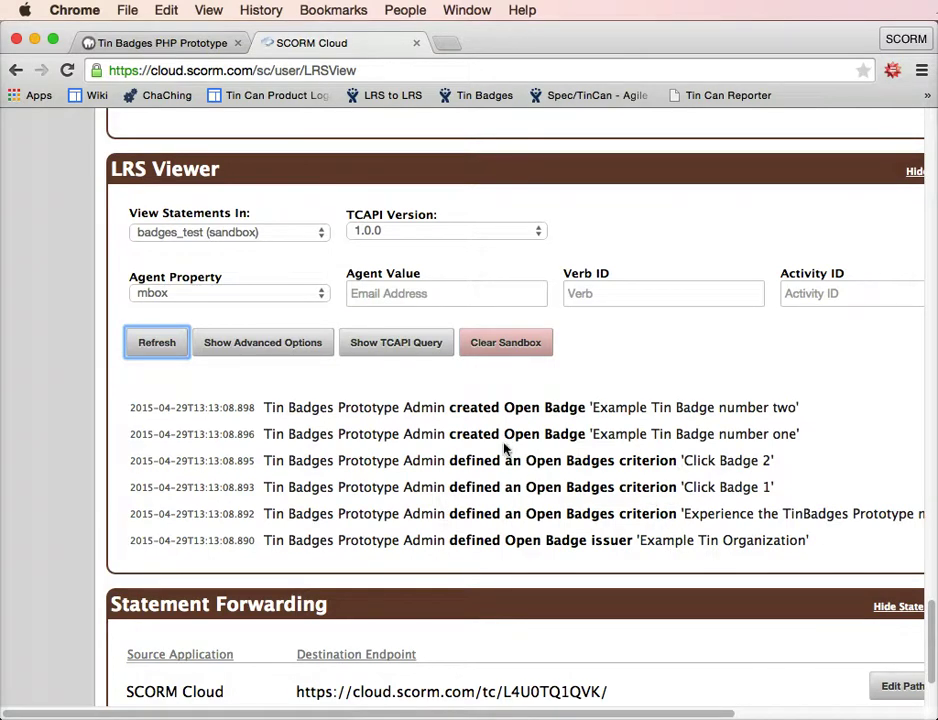
- Expand the created Open Badge statement for 'Example Tin Badge number one', read through its JSON and collapse it
left_click(585, 441)
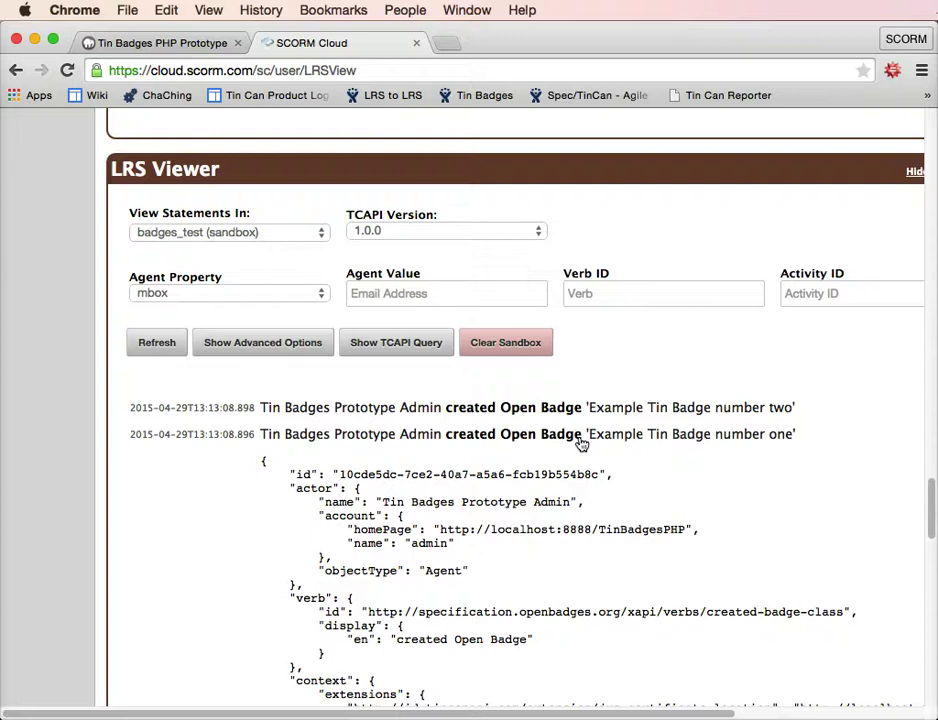
scroll(601, 464, "down", 5)
scroll(601, 466, "down", 3)
scroll(600, 466, "up", 9)
left_click(578, 466)
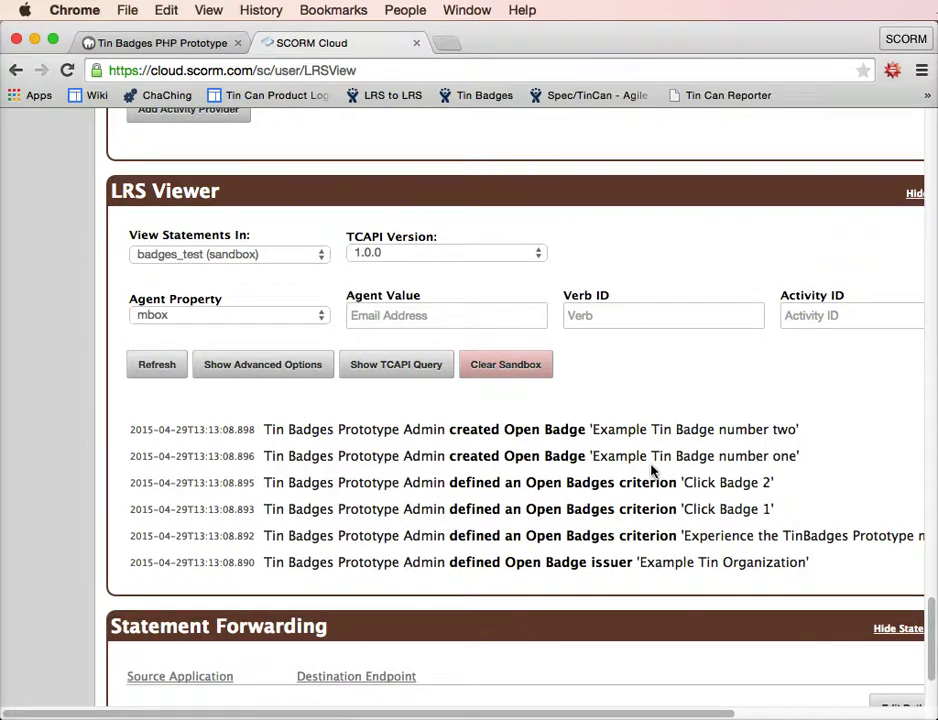
- Log in to the Tin Badges prototype with the default user details, and recheck the badge statements on SCORM Cloud
left_click(160, 45)
left_click(72, 354)
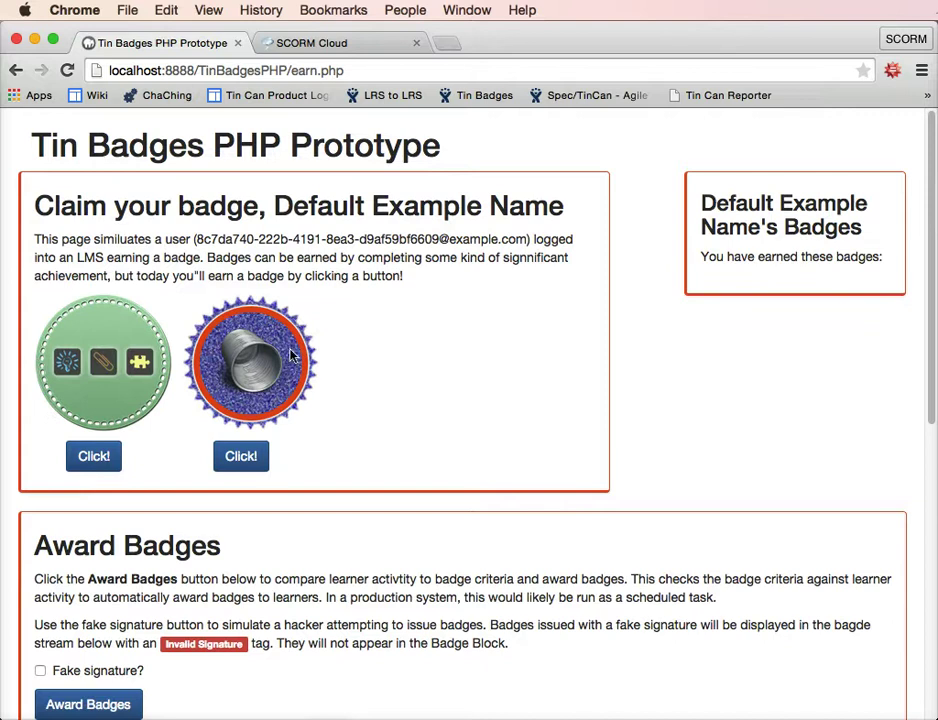
left_click(330, 40)
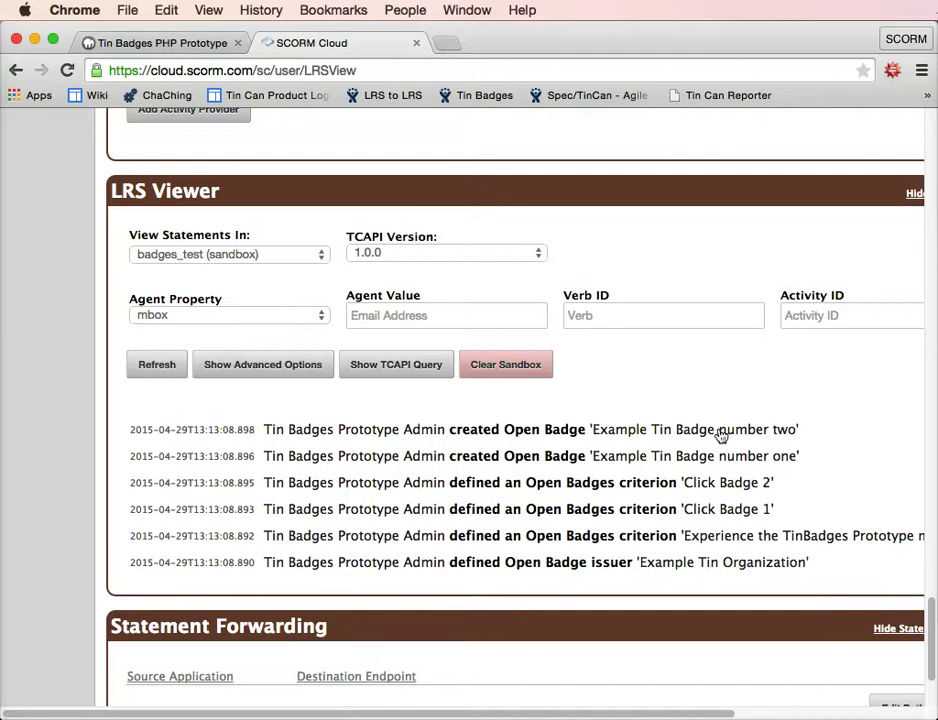
left_click(140, 42)
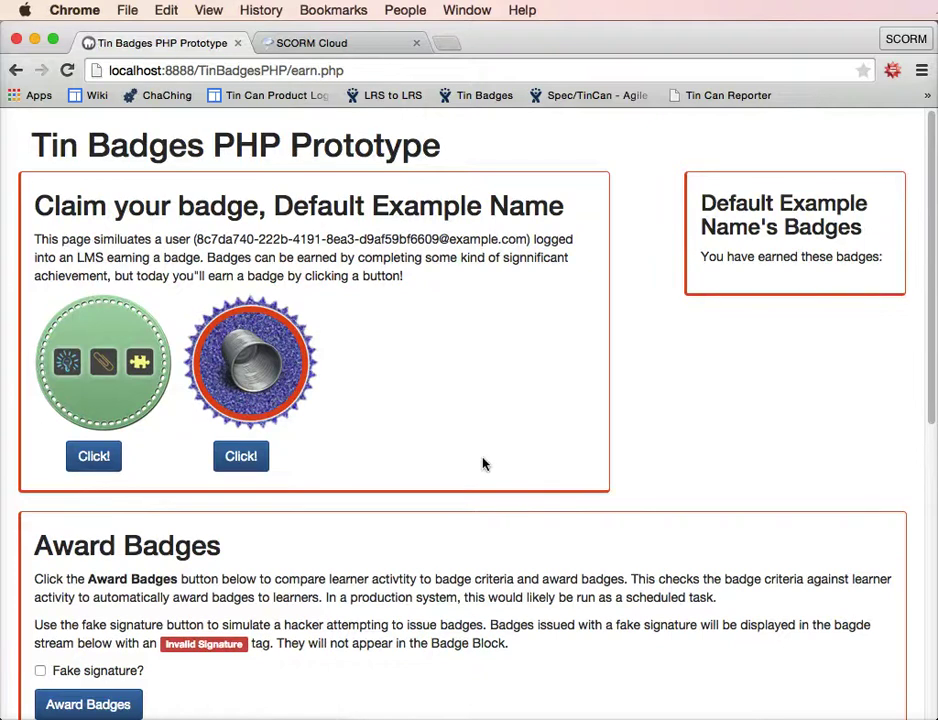
- Award badges with Fake signature left off, and review the newest entries in the Statement Stream
scroll(928, 321, "down", 5)
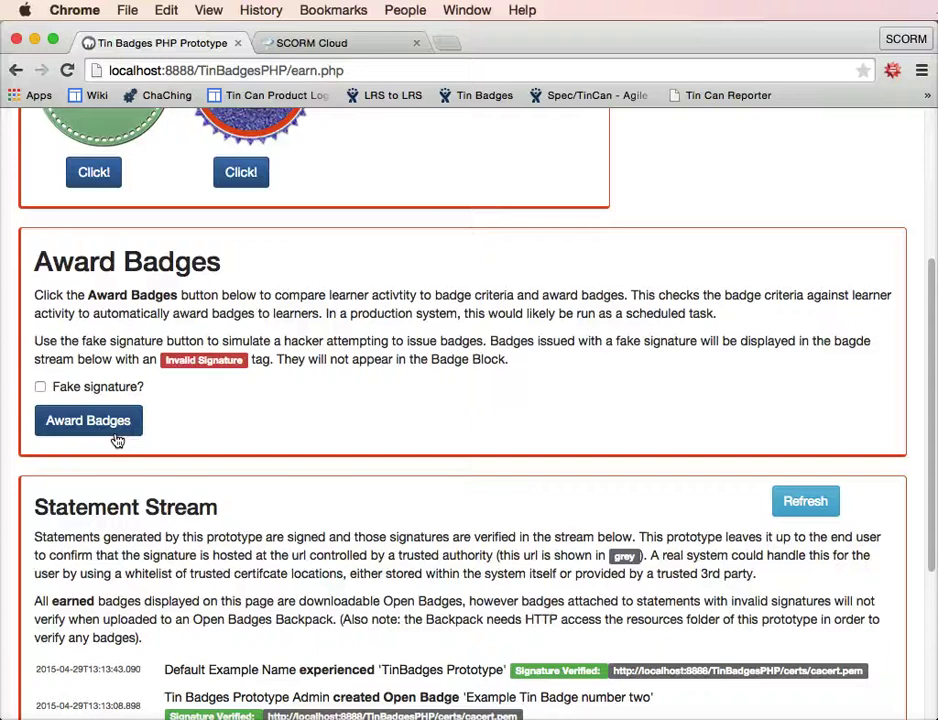
left_click(119, 425)
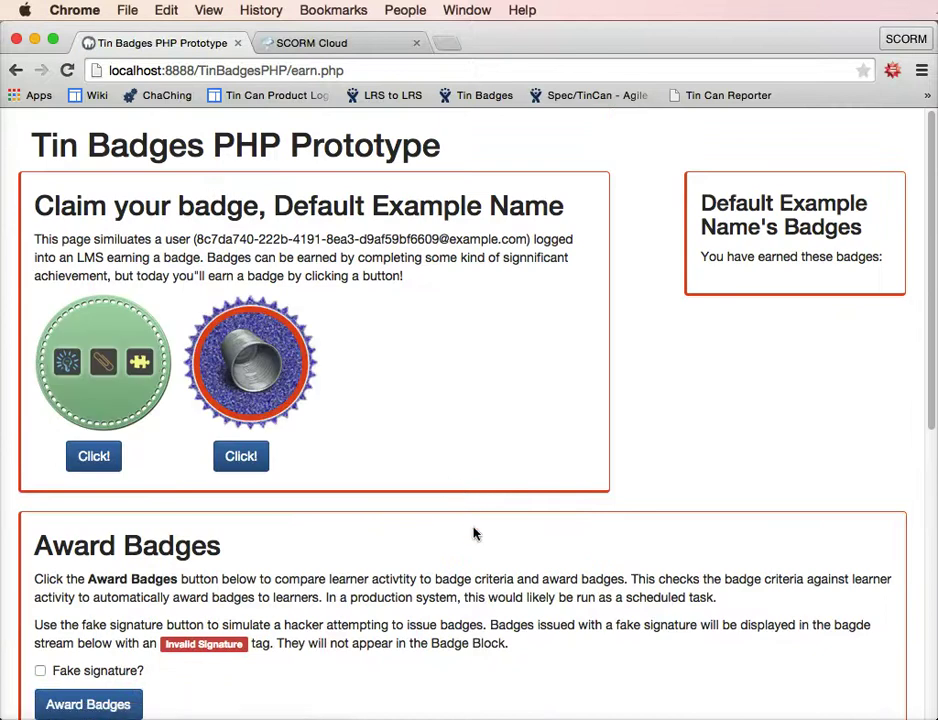
scroll(477, 533, "down", 5)
scroll(488, 540, "down", 1)
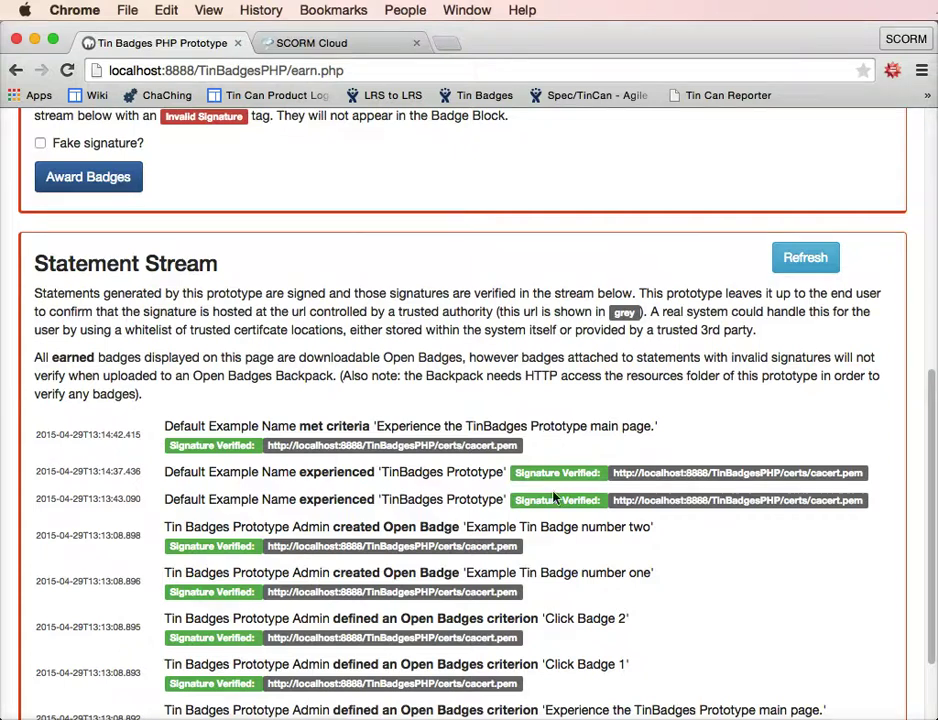
- Claim the green badge and run Award Badges again without a fake signature
scroll(561, 560, "up", 3)
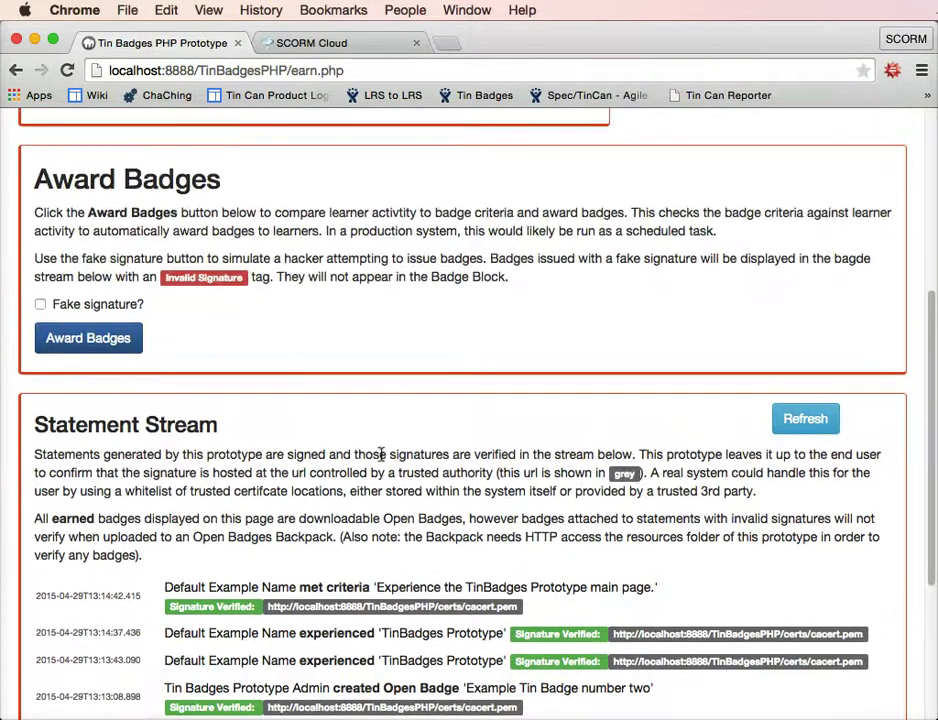
scroll(379, 452, "up", 5)
left_click(93, 370)
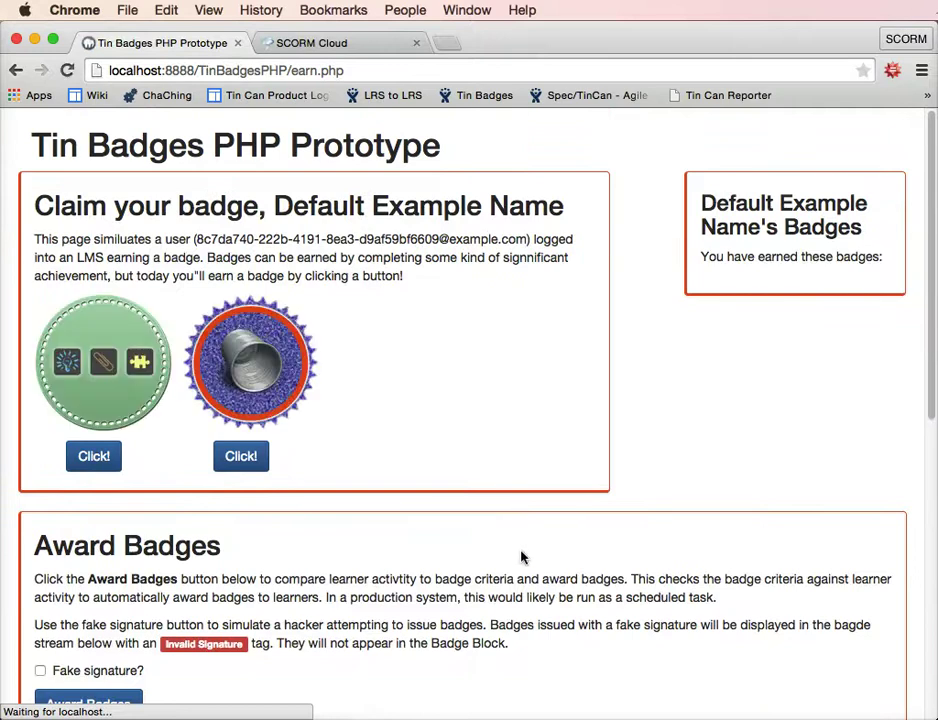
scroll(521, 558, "down", 5)
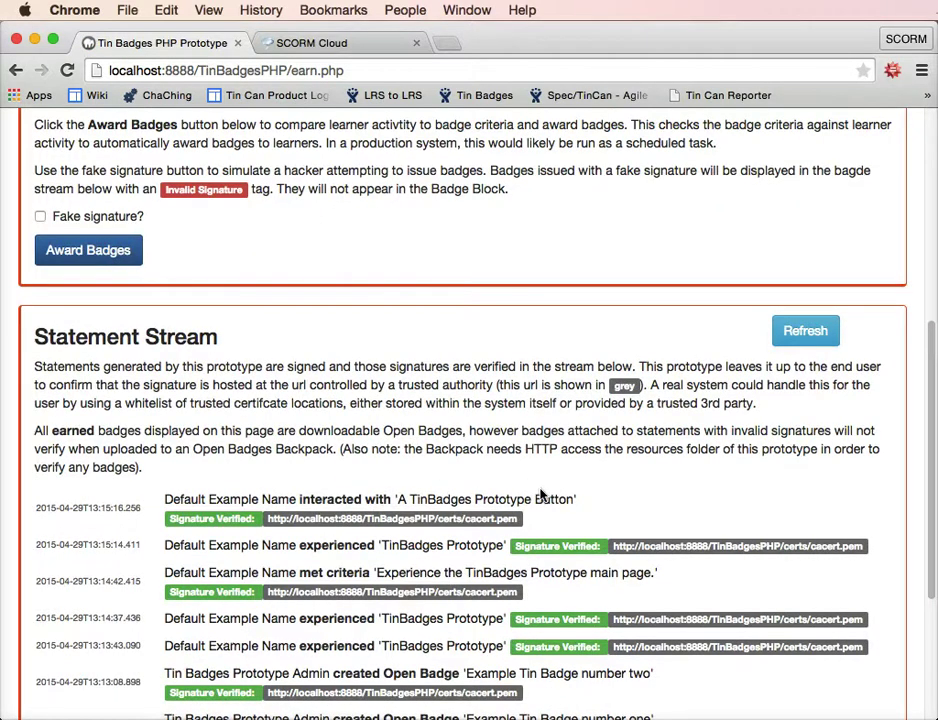
left_click(122, 262)
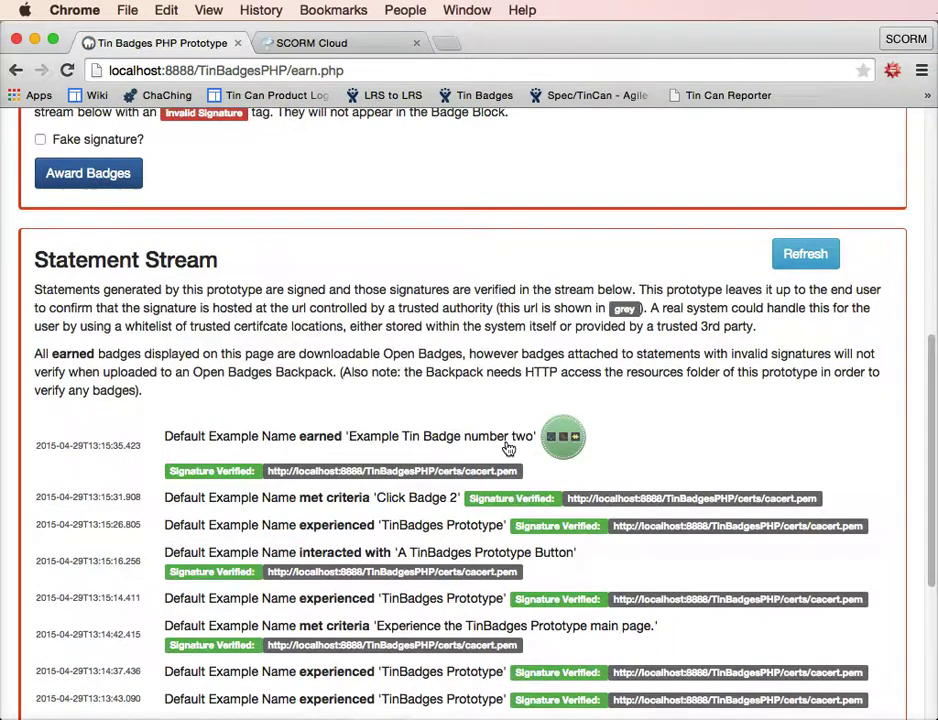
- Compare the user's earned badges block with the earned badge statement in the Statement Stream
scroll(580, 478, "up", 10)
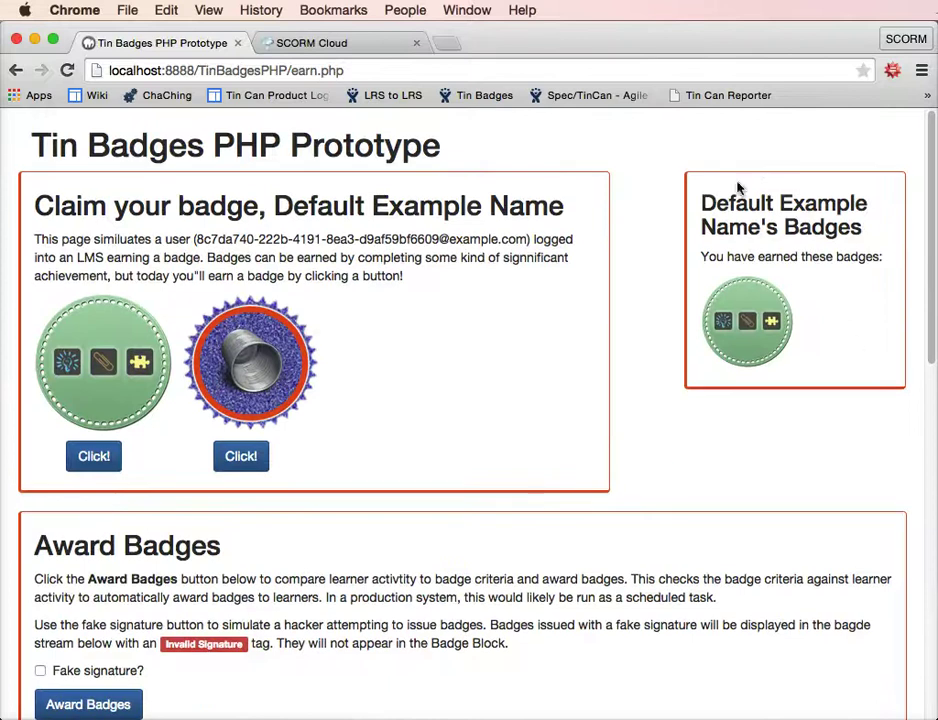
scroll(754, 494, "down", 5)
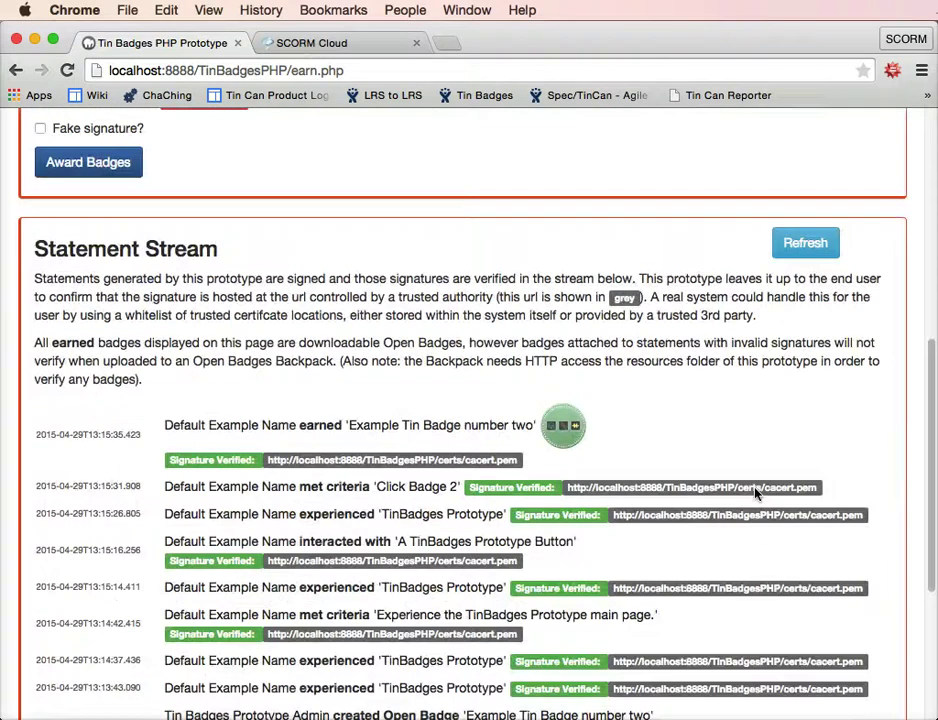
scroll(755, 494, "up", 5)
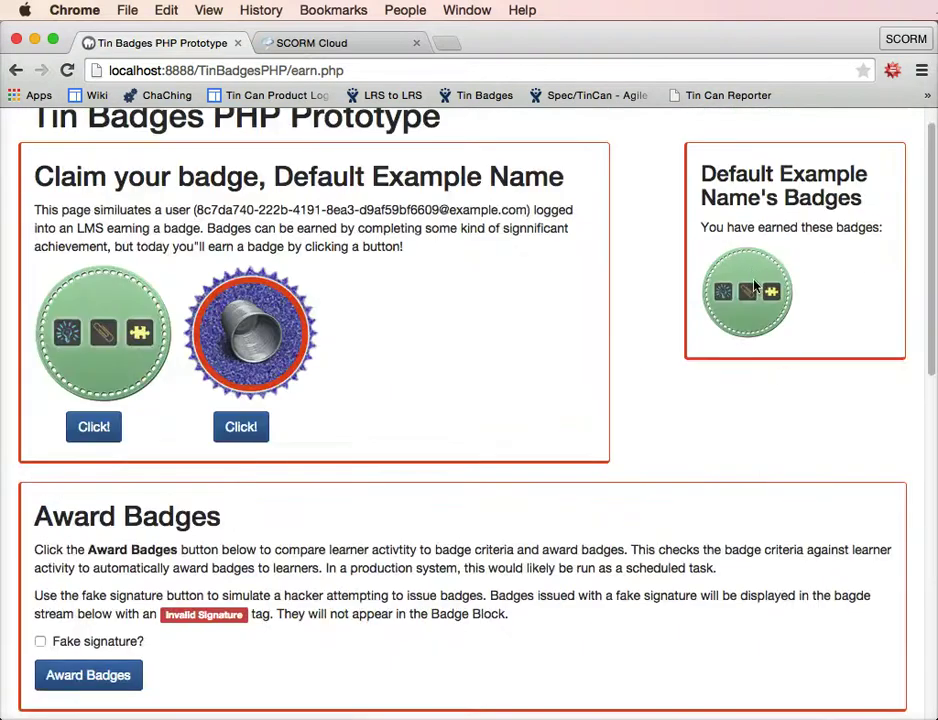
scroll(755, 494, "down", 6)
scroll(755, 484, "down", 1)
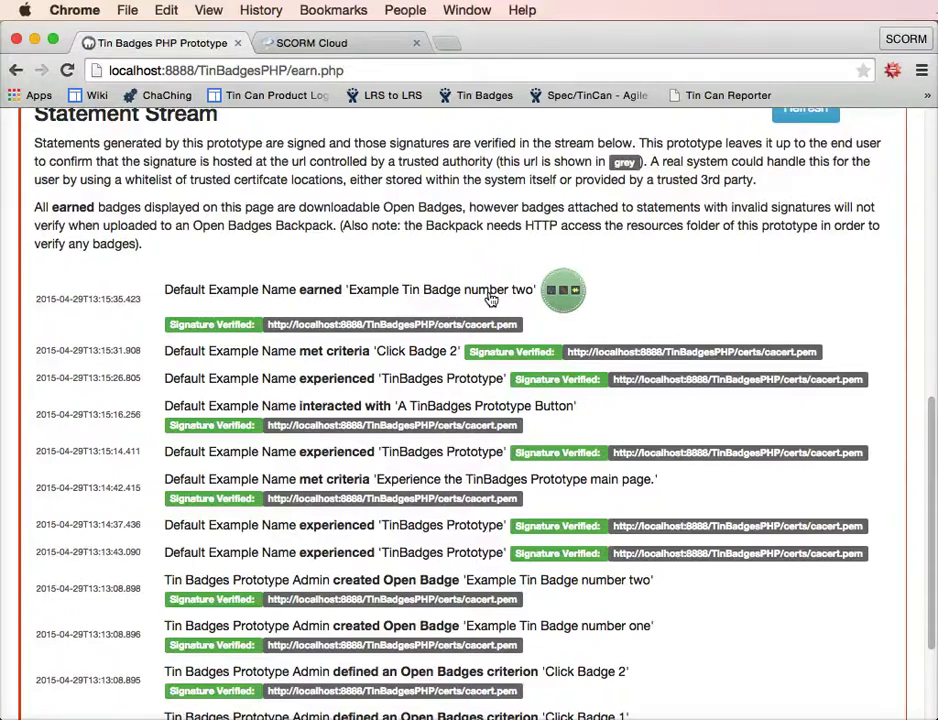
scroll(670, 419, "up", 10)
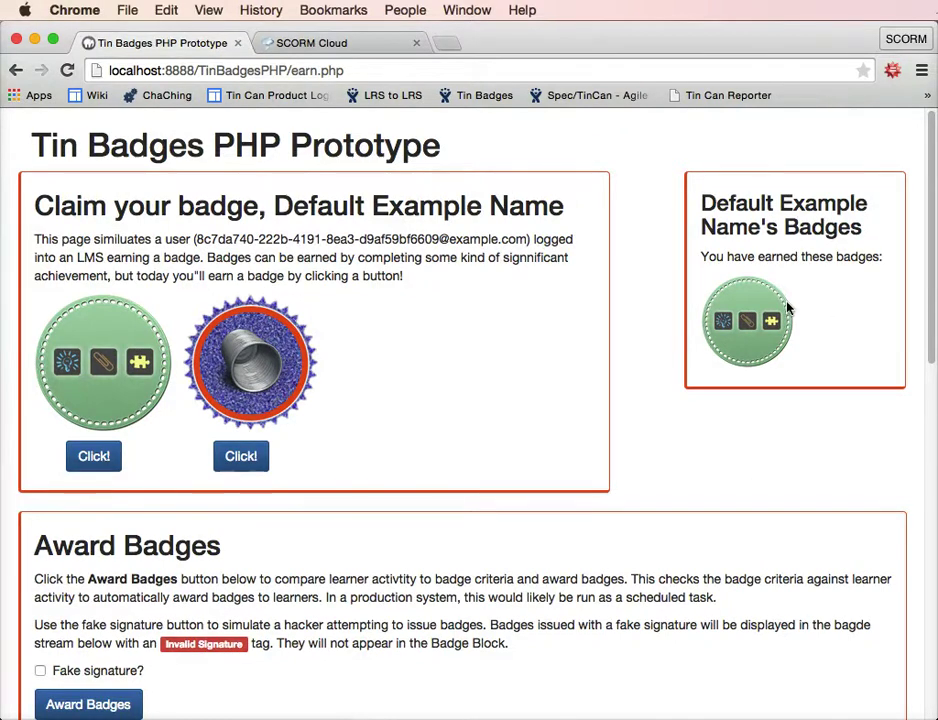
scroll(733, 540, "down", 10)
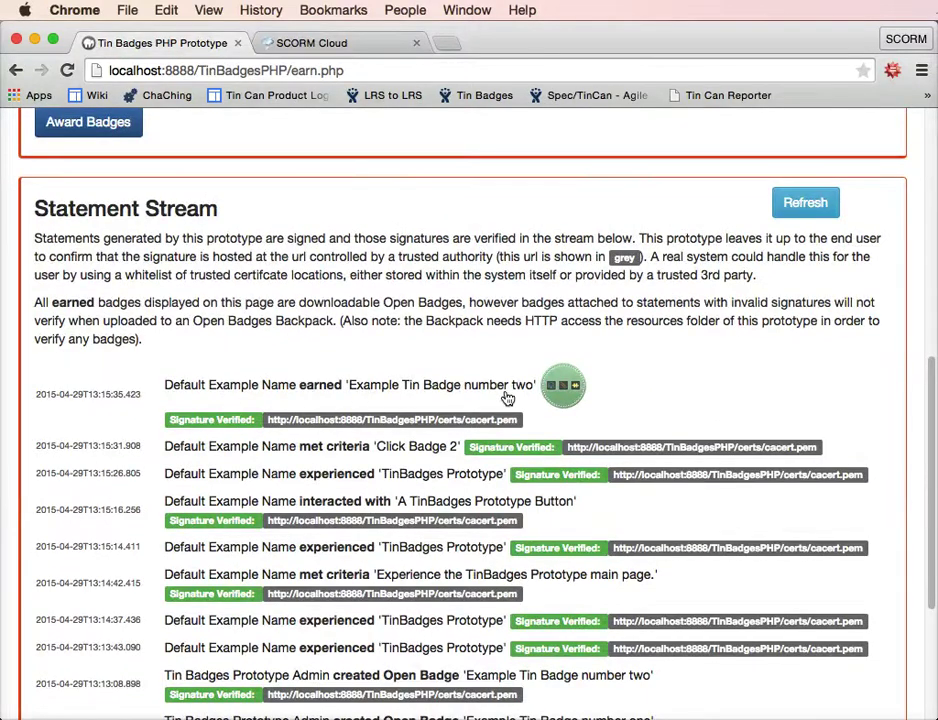
scroll(700, 460, "up", 10)
scroll(707, 497, "down", 3)
scroll(707, 497, "down", 5)
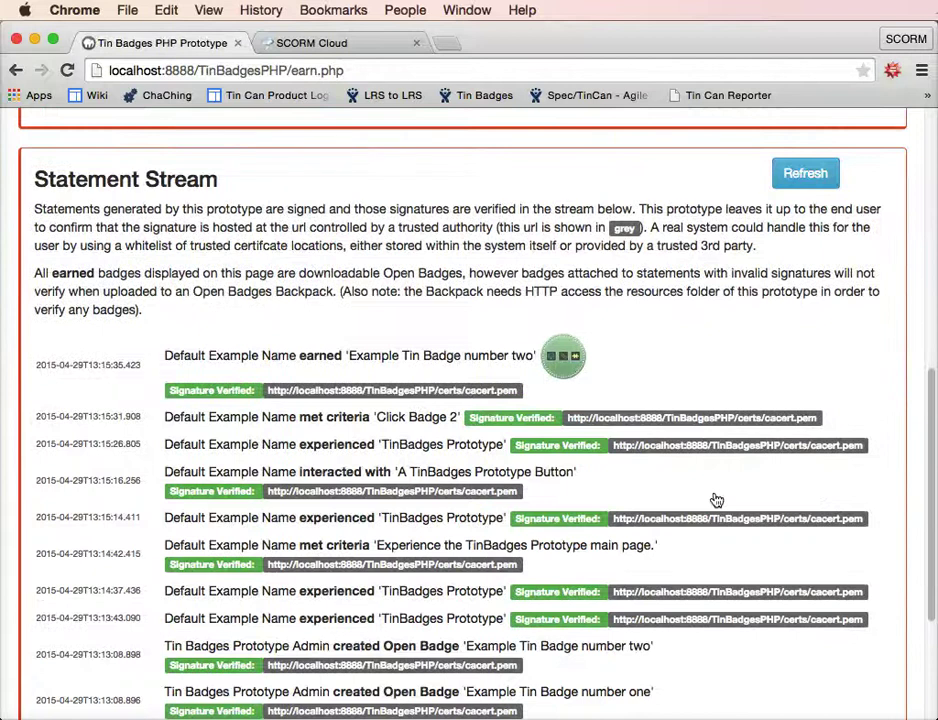
- Expand the earned 'Example Tin Badge number two' statement and read through its JSON
left_click(497, 358)
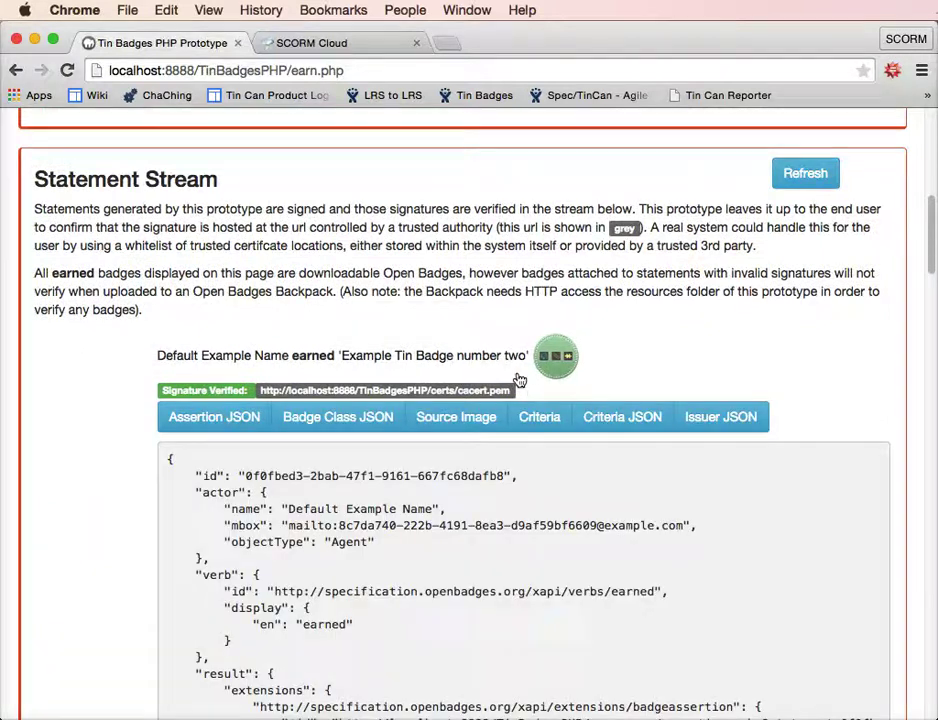
scroll(578, 561, "down", 10)
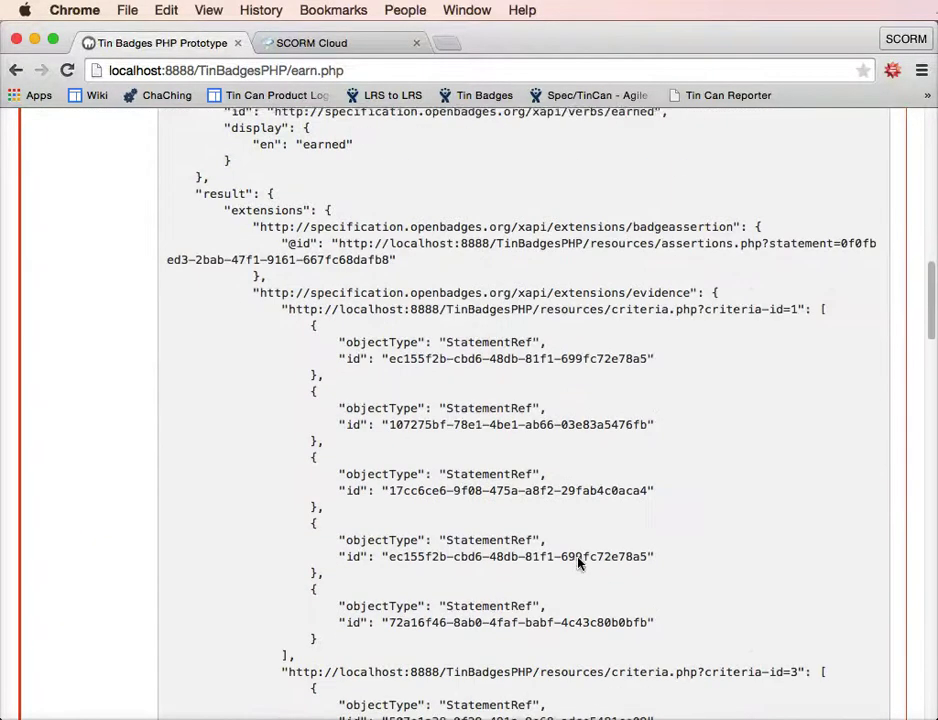
scroll(492, 472, "down", 15)
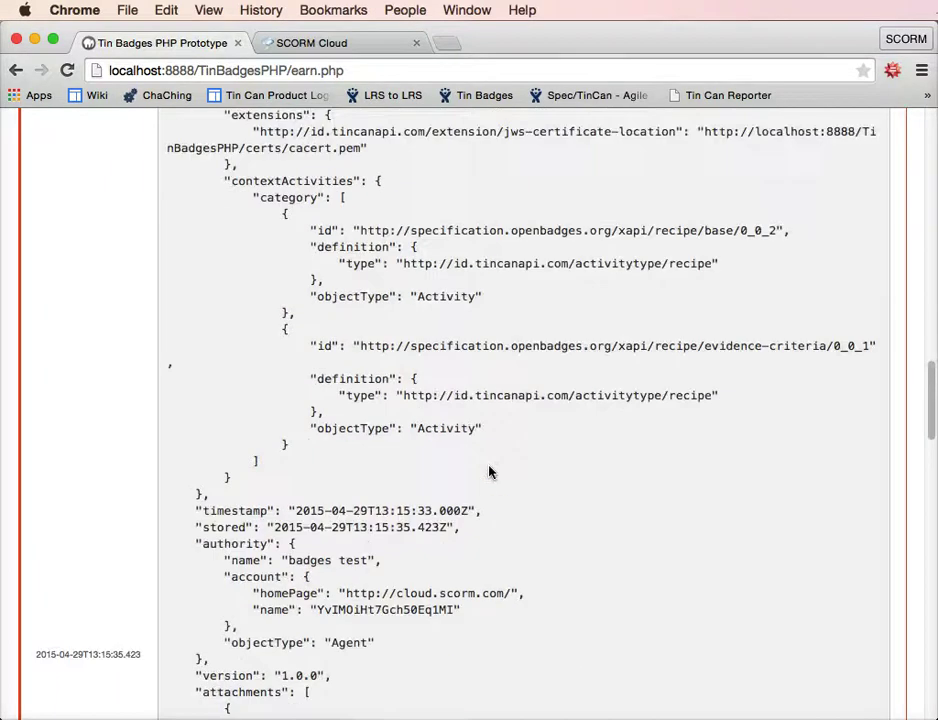
scroll(490, 472, "up", 15)
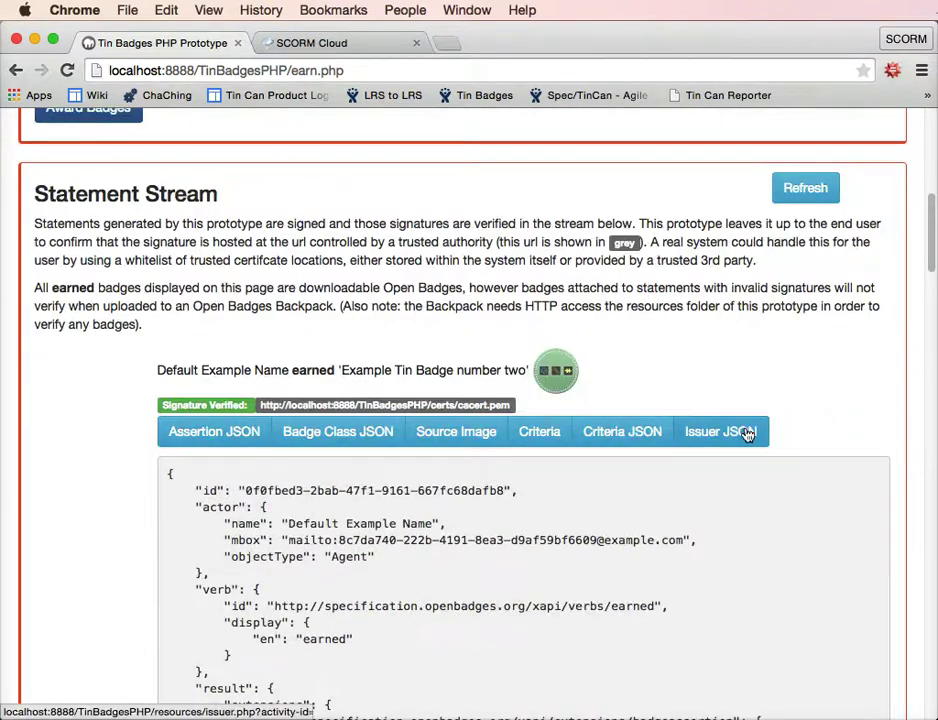
- Open the earned statement's Assertion JSON, Badge Class JSON, Source Image, Criteria, Criteria JSON and Issuer JSON in separate new tabs
right_click(250, 438)
left_click(272, 448)
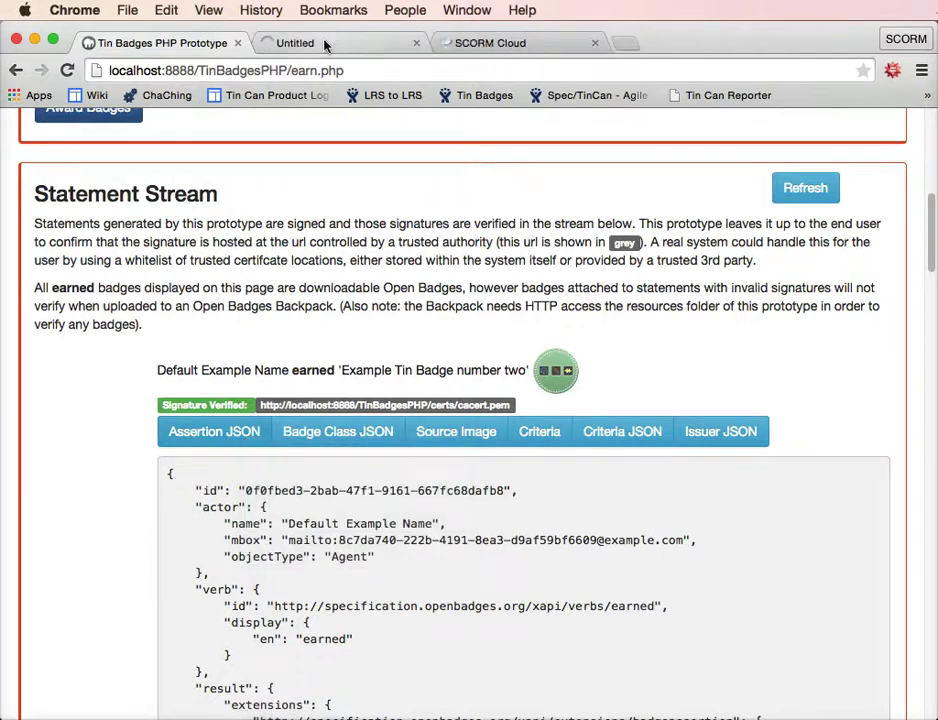
right_click(319, 441)
left_click(445, 443)
right_click(452, 433)
left_click(512, 440)
right_click(553, 433)
left_click(632, 440)
right_click(652, 432)
left_click(660, 442)
right_click(730, 431)
left_click(760, 441)
- Examine the badge assertion JSON, highlighting its full text and clearing the selection
left_click(226, 44)
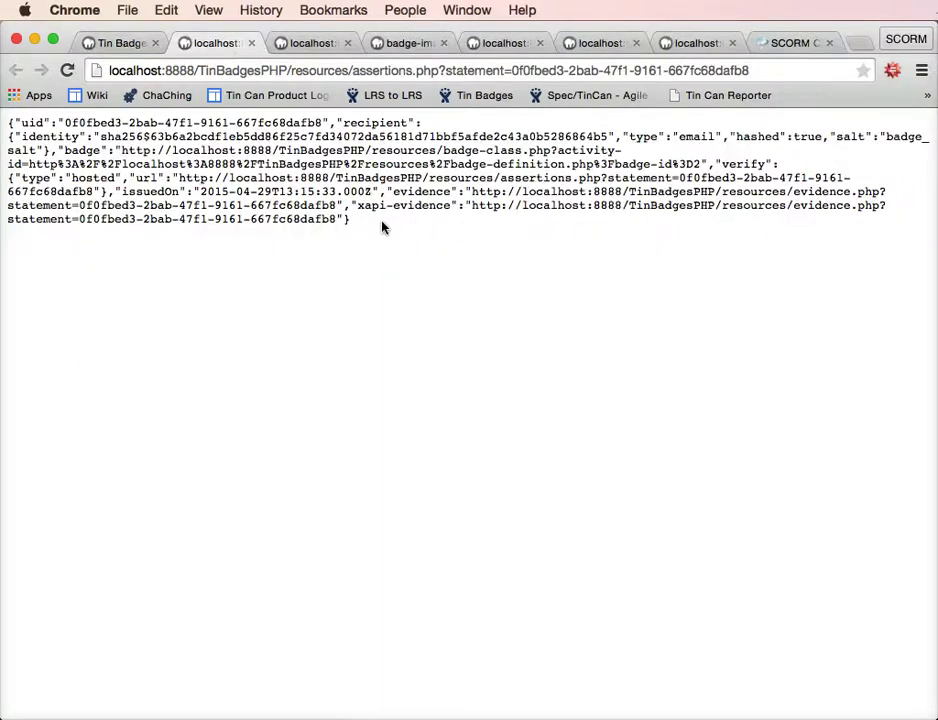
left_click_drag(352, 219, 8, 122)
left_click(178, 119)
- Review the badge class, source image, criteria and issuer pages, and return to the prototype to collapse the earned statement
left_click(307, 44)
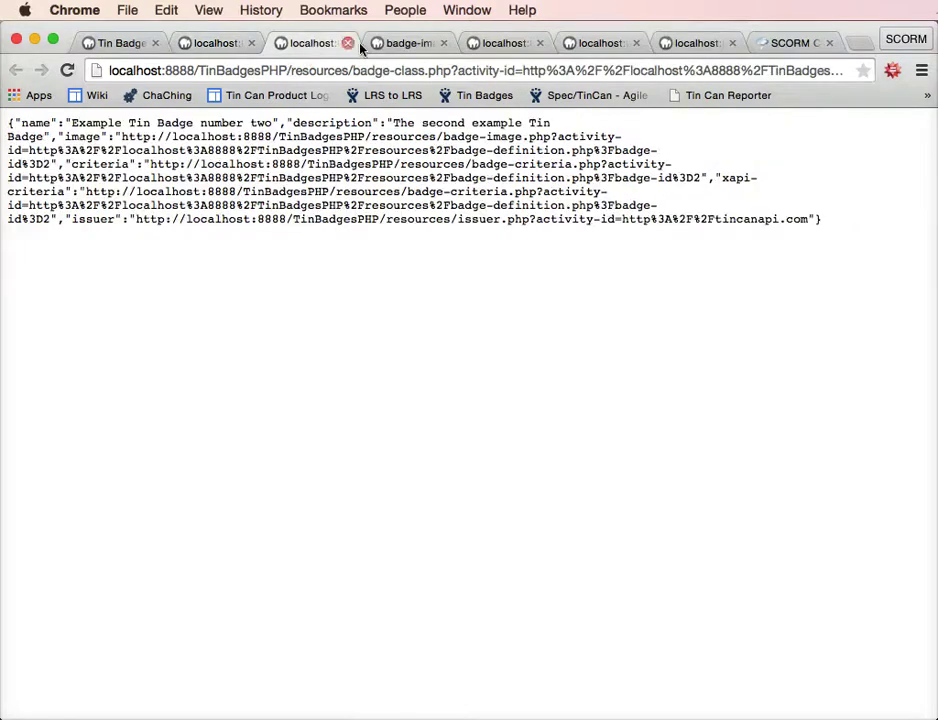
left_click(389, 44)
left_click(335, 50)
left_click(499, 46)
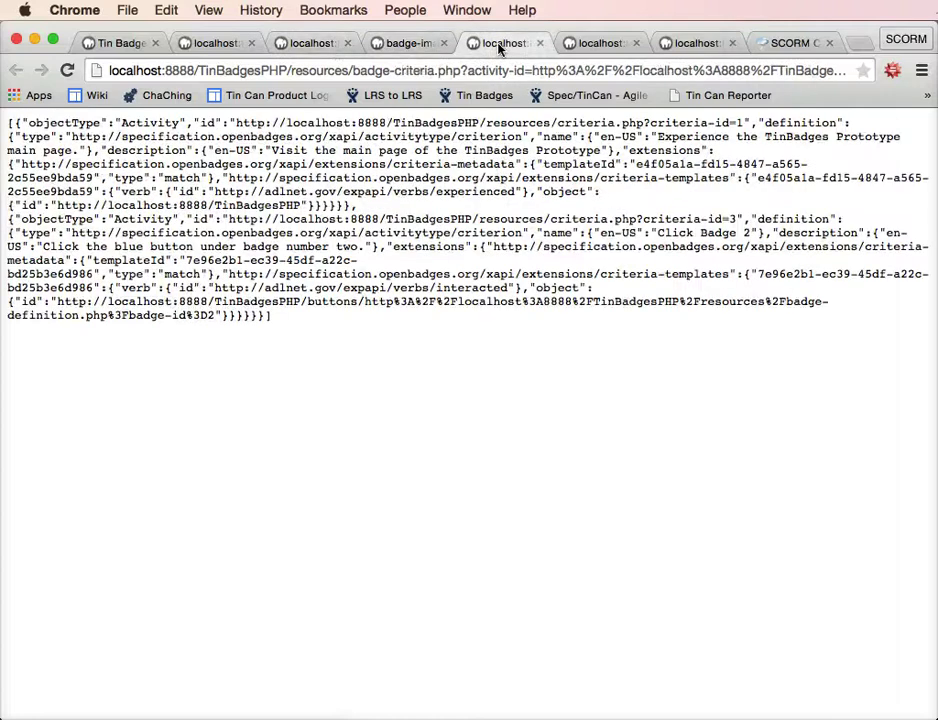
left_click(601, 42)
left_click(703, 43)
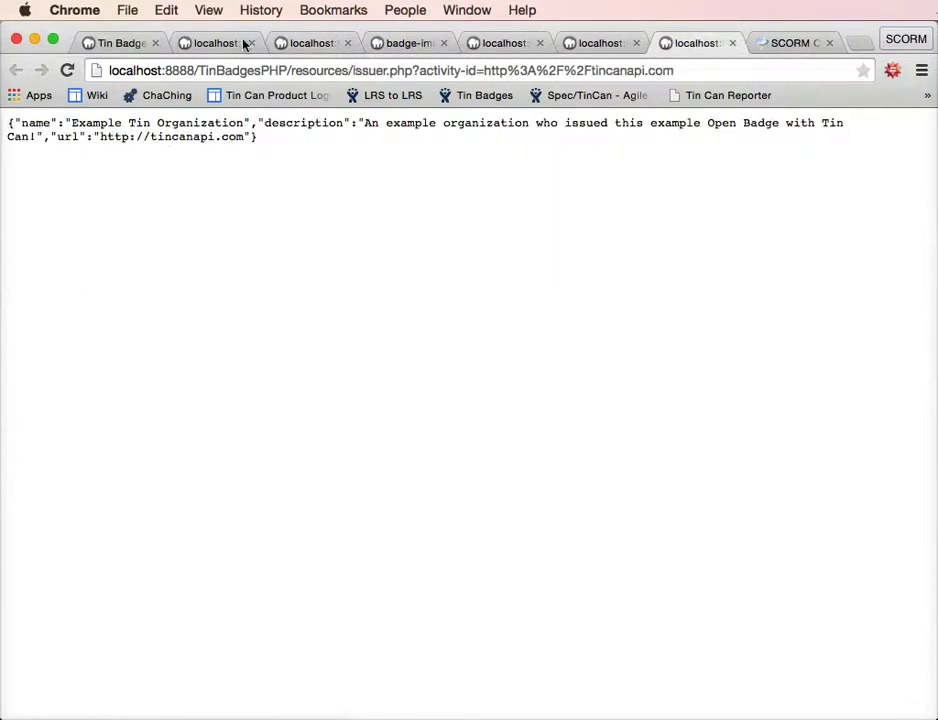
left_click(115, 45)
left_click(398, 370)
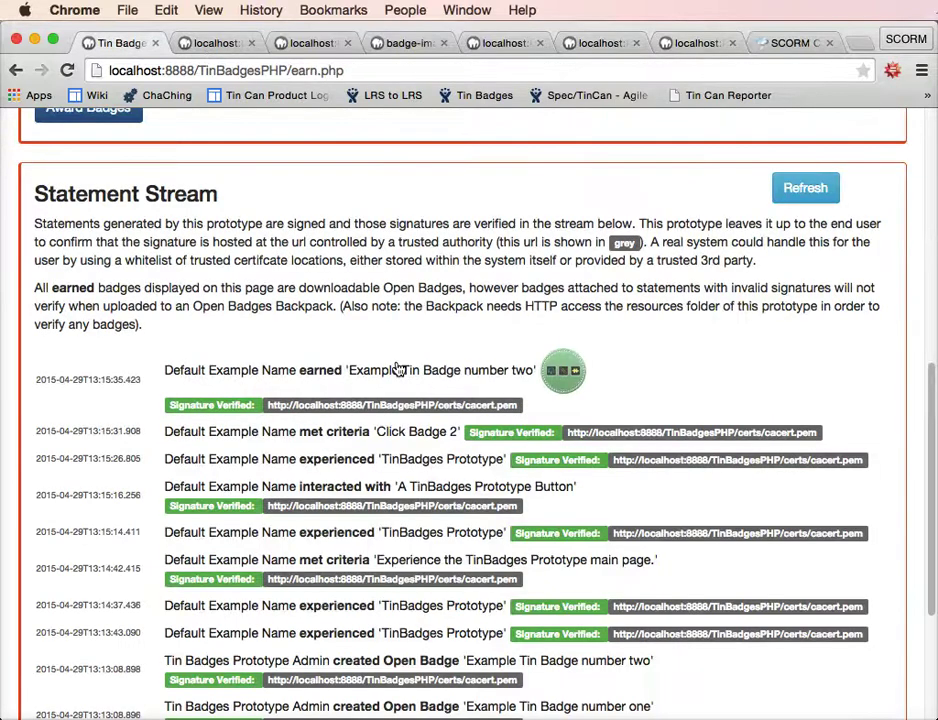